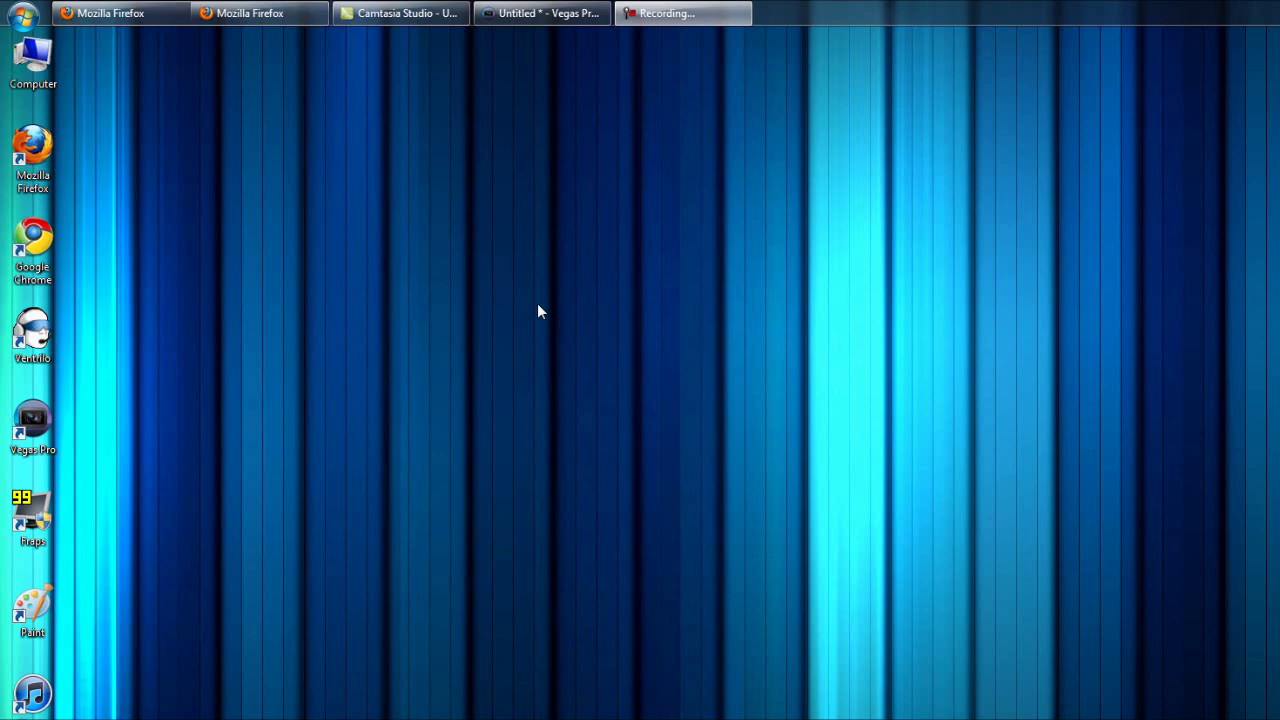
Turn off small taskbar icons, set the taskbar buttons to "Always combine, hide labels", and apply the change
right_click(850, 12)
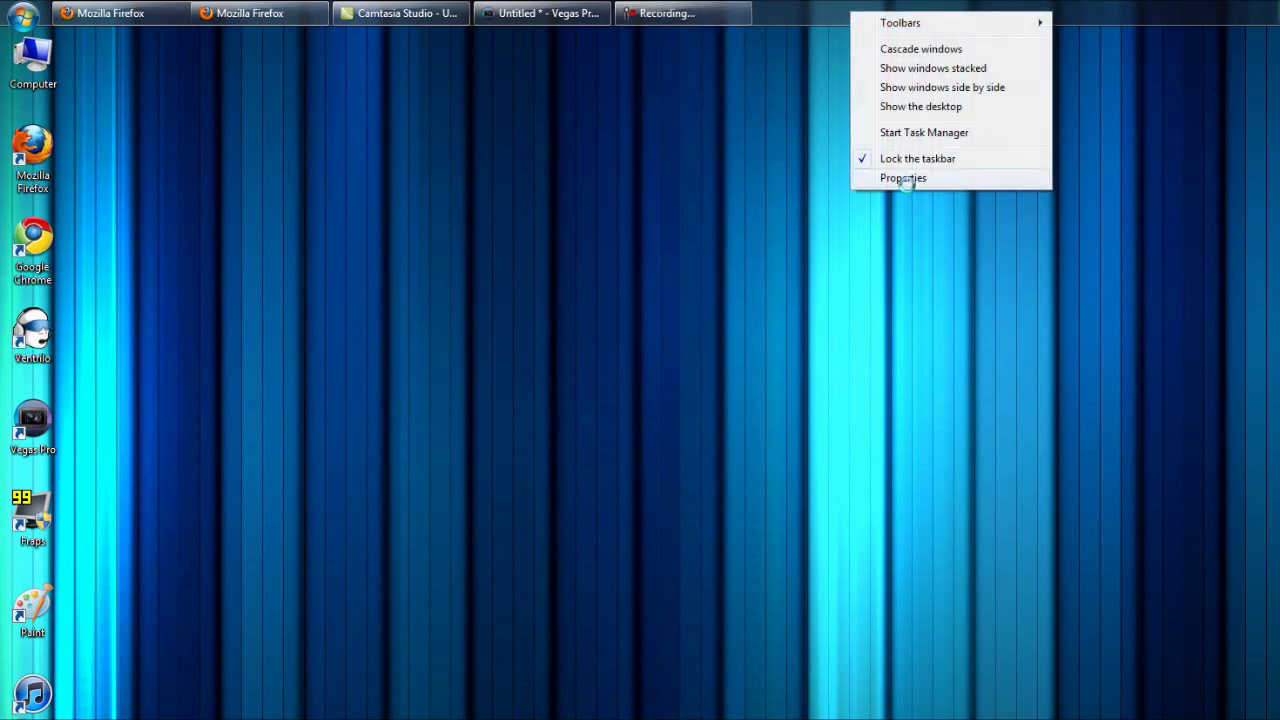
left_click(903, 178)
left_click(183, 200)
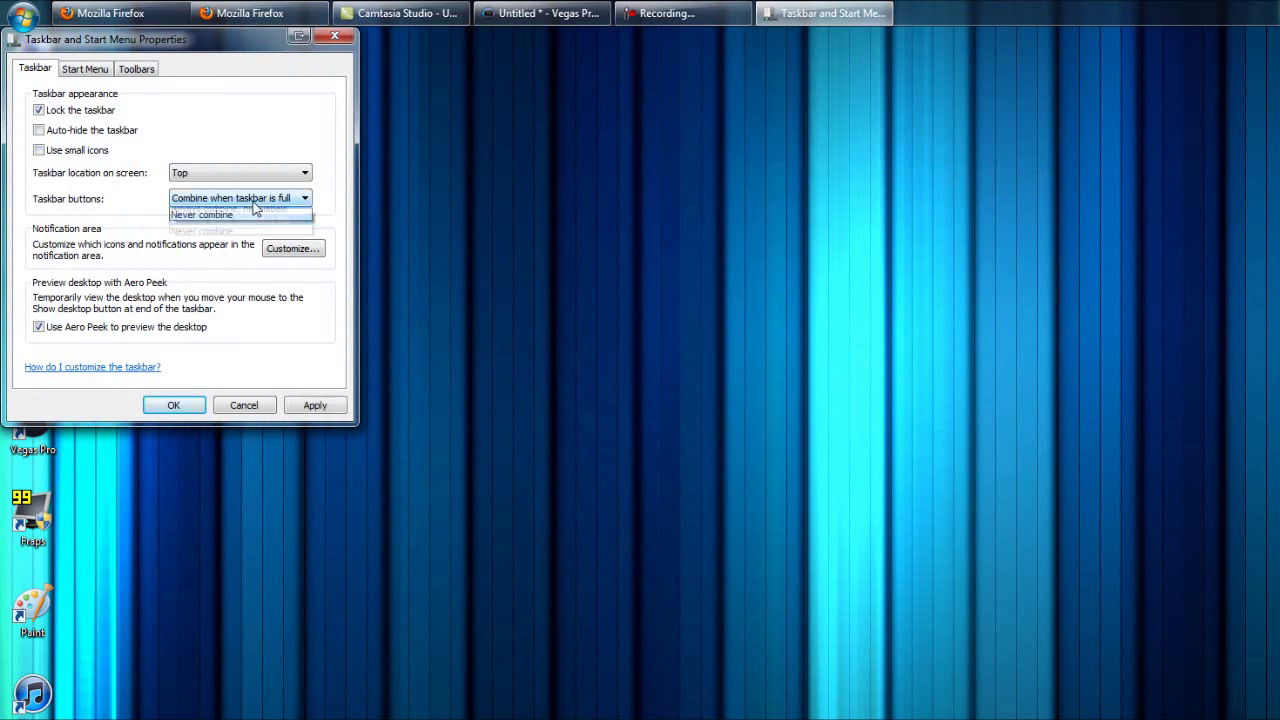
left_click(205, 210)
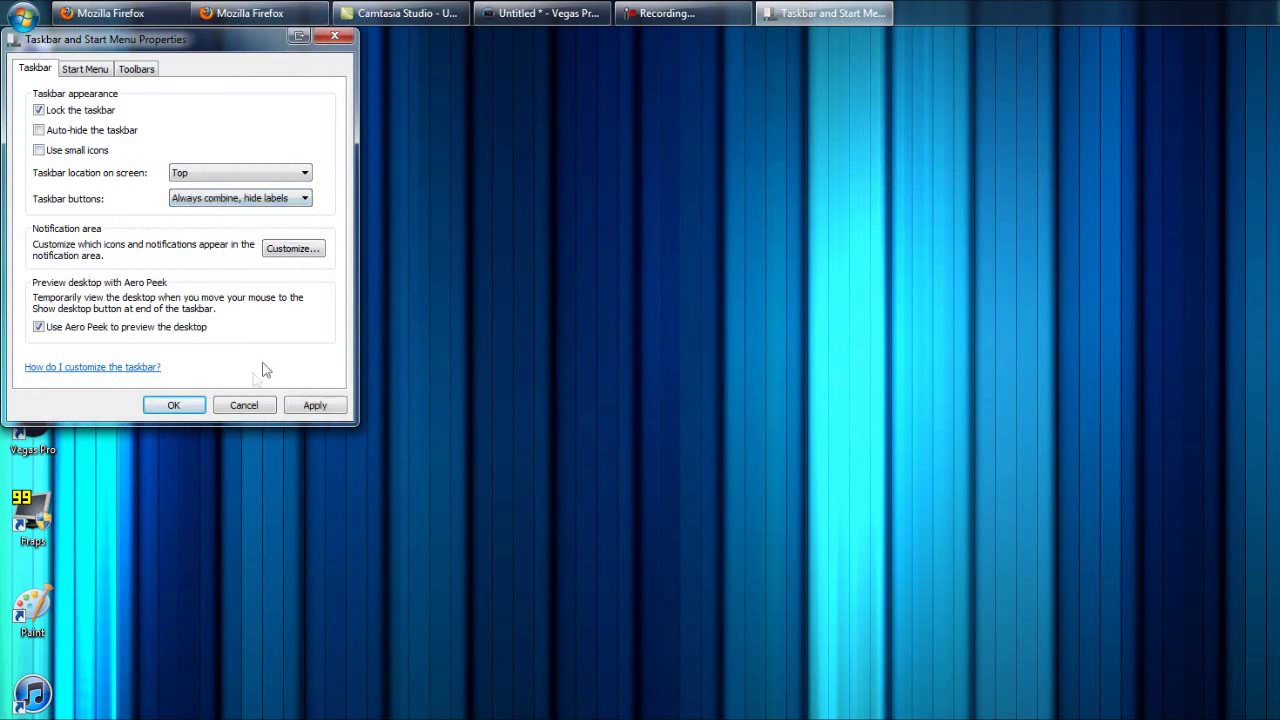
left_click(315, 405)
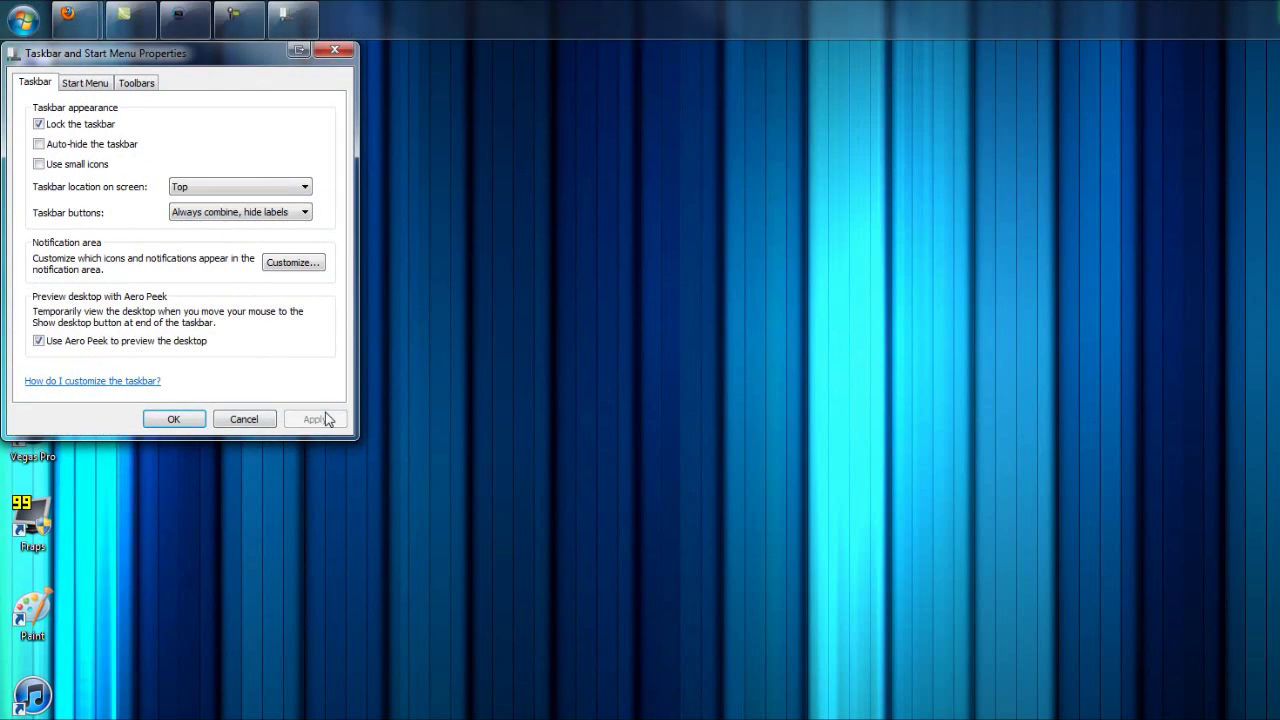
left_click(336, 51)
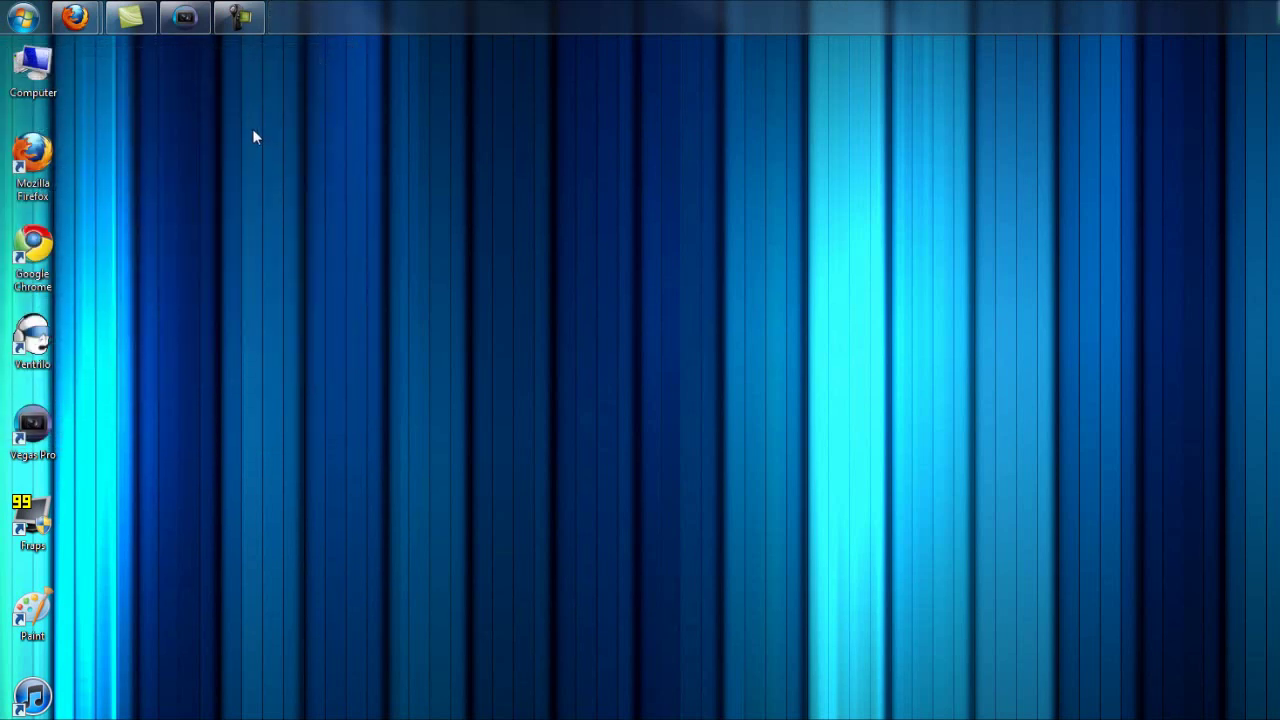
Preview the open windows of the programs running on the main monitor's taskbar, including the recorder and Vegas Pro
mouse_move(243, 25)
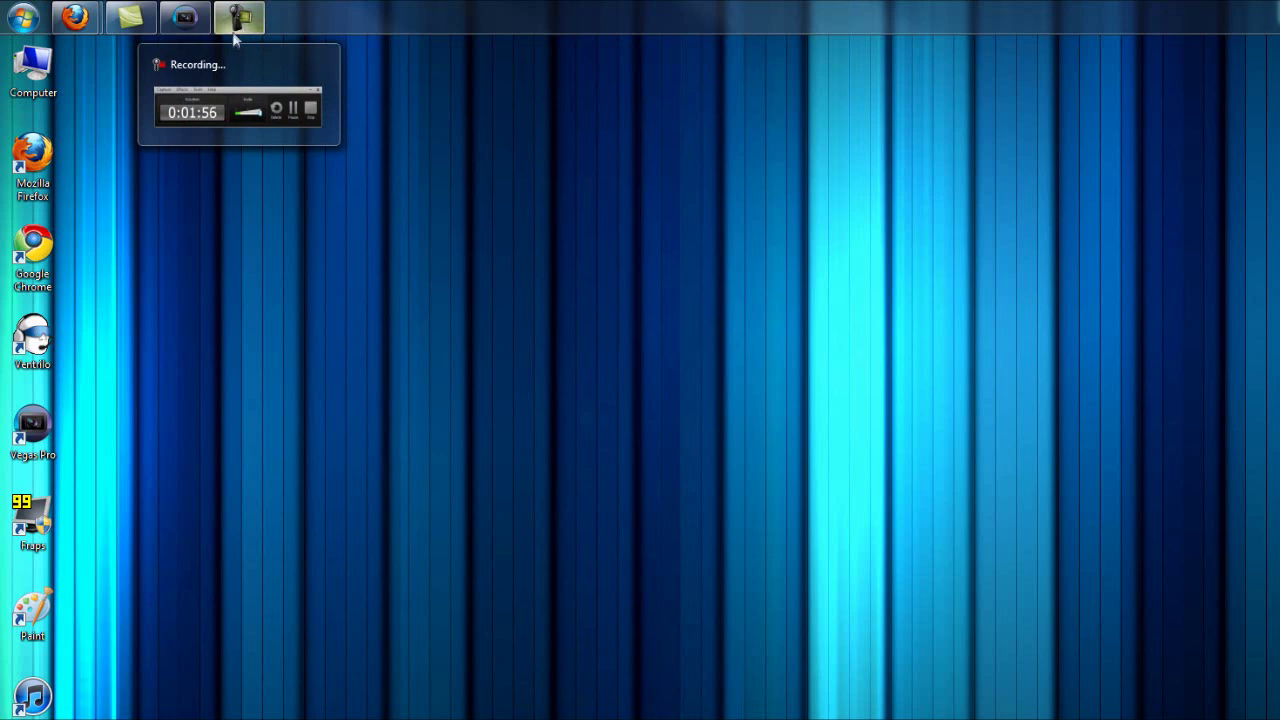
mouse_move(188, 35)
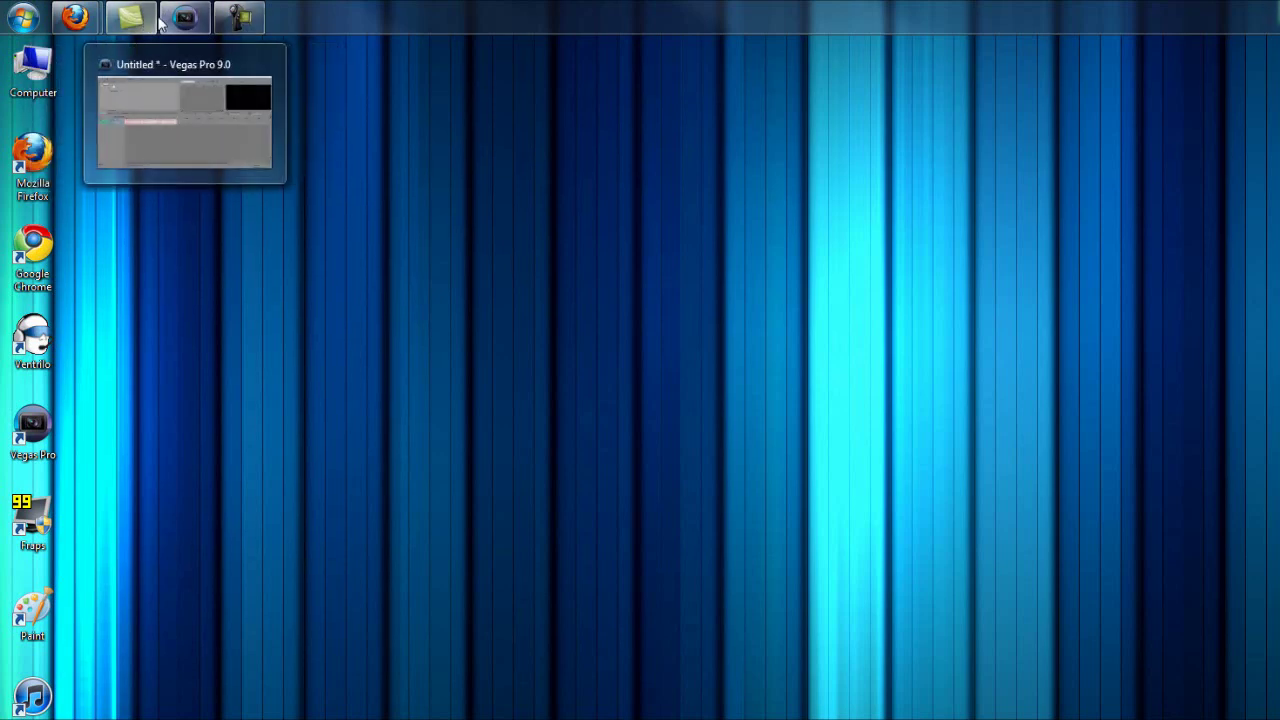
mouse_move(137, 83)
mouse_move(86, 22)
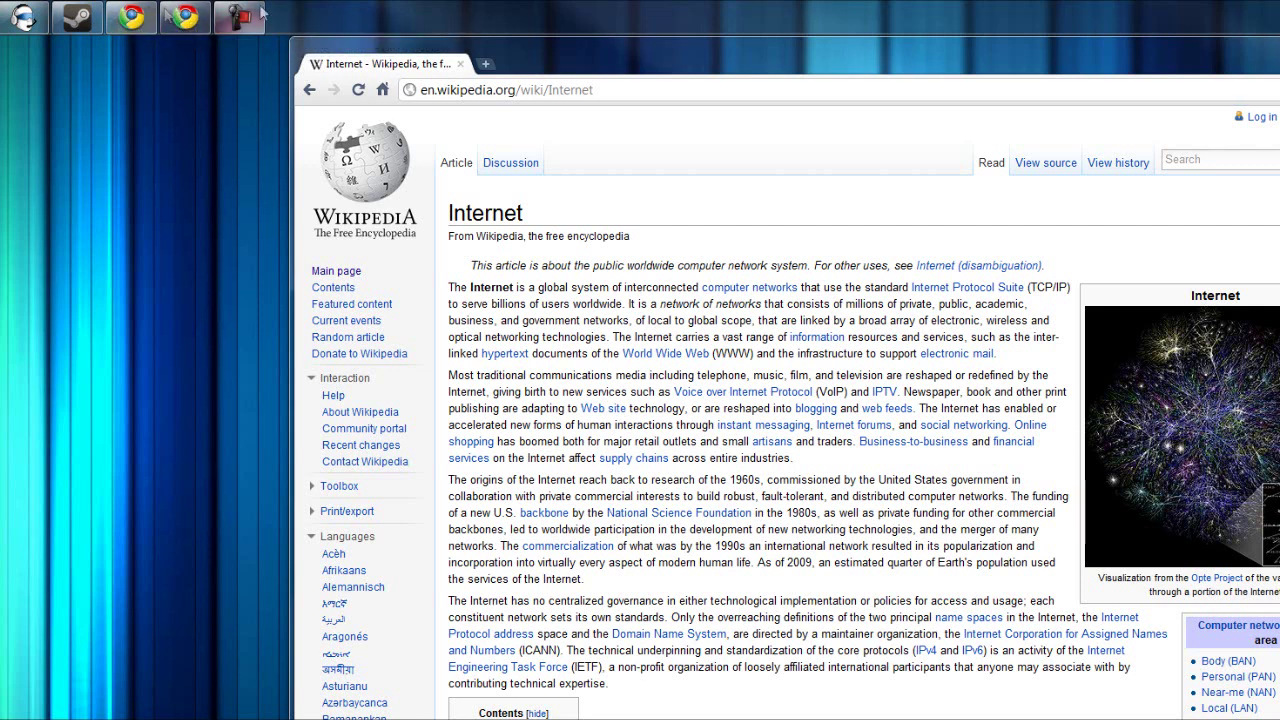
On the second monitor's taskbar, minimise and restore the Wikipedia window and check the window menus of the Chrome and Steam entries
left_click(188, 18)
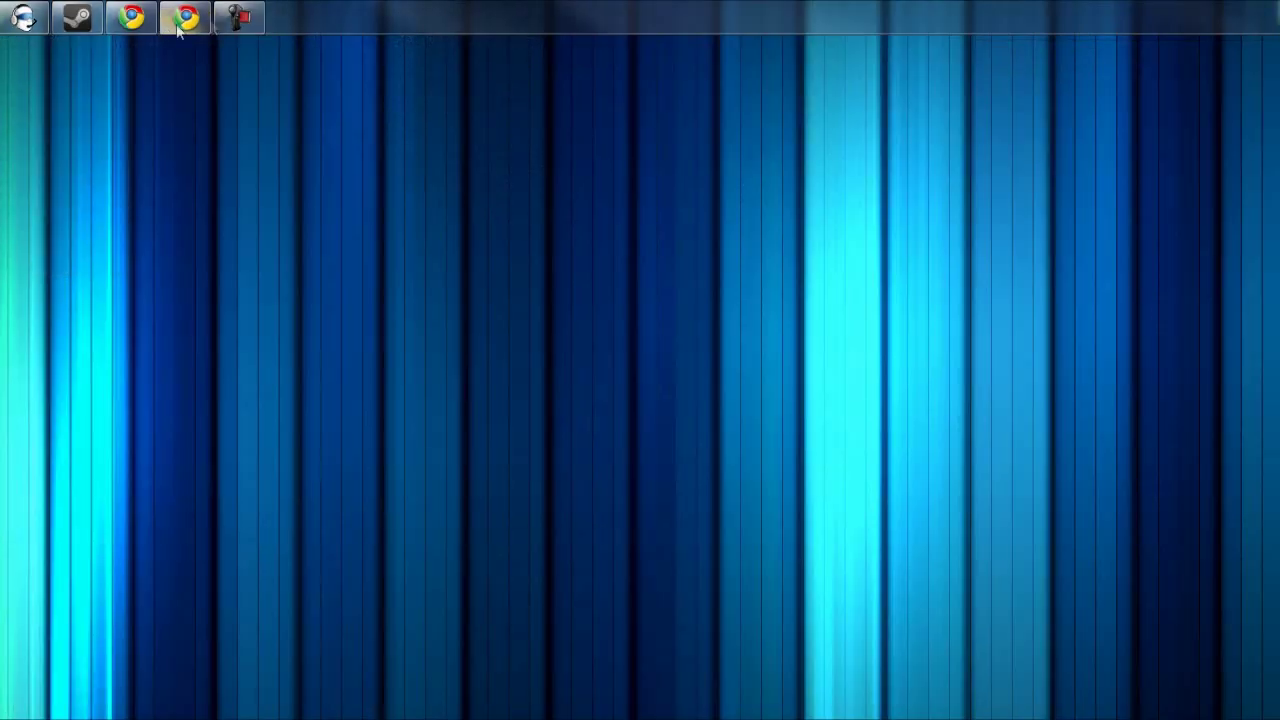
left_click(188, 18)
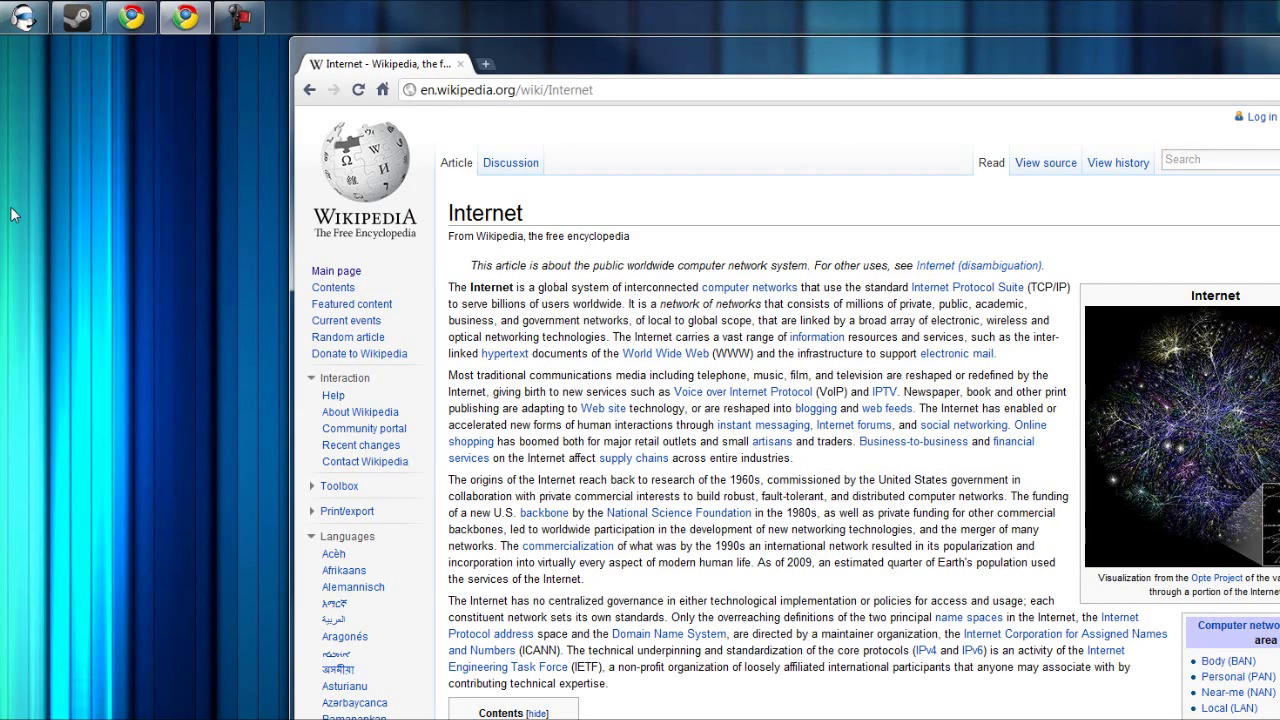
right_click(196, 14)
left_click(133, 74)
right_click(131, 16)
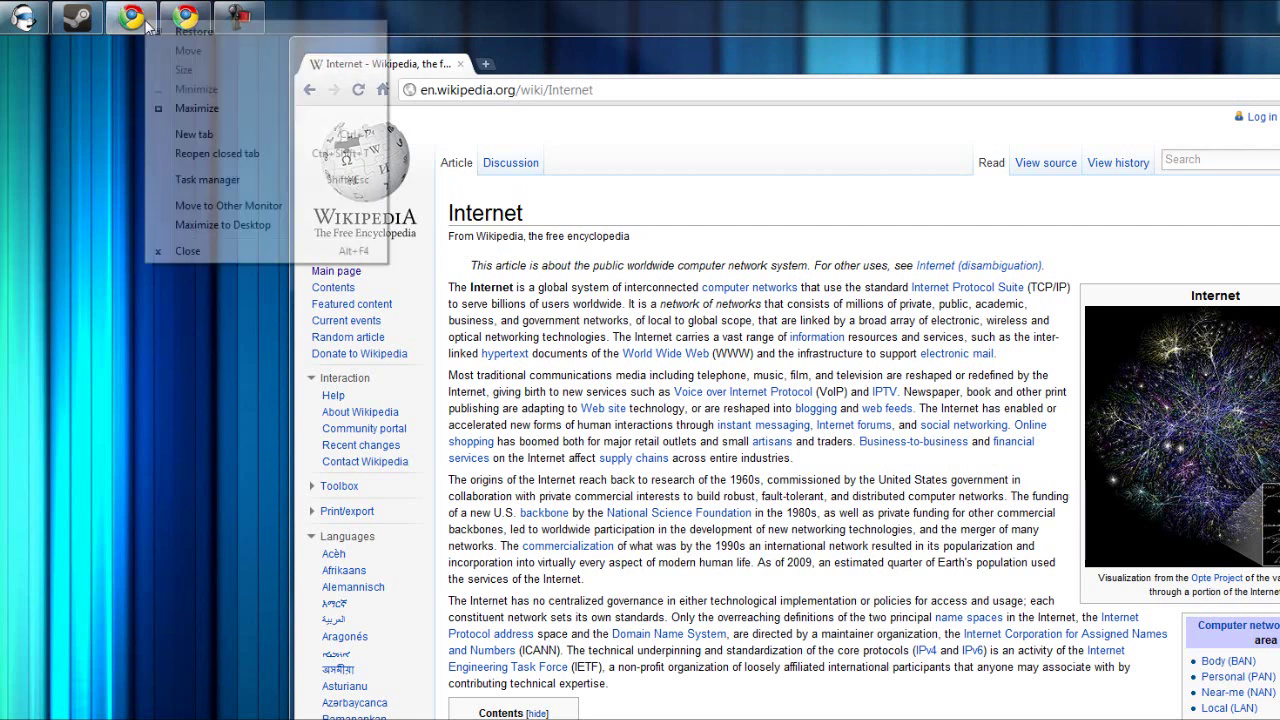
left_click(68, 50)
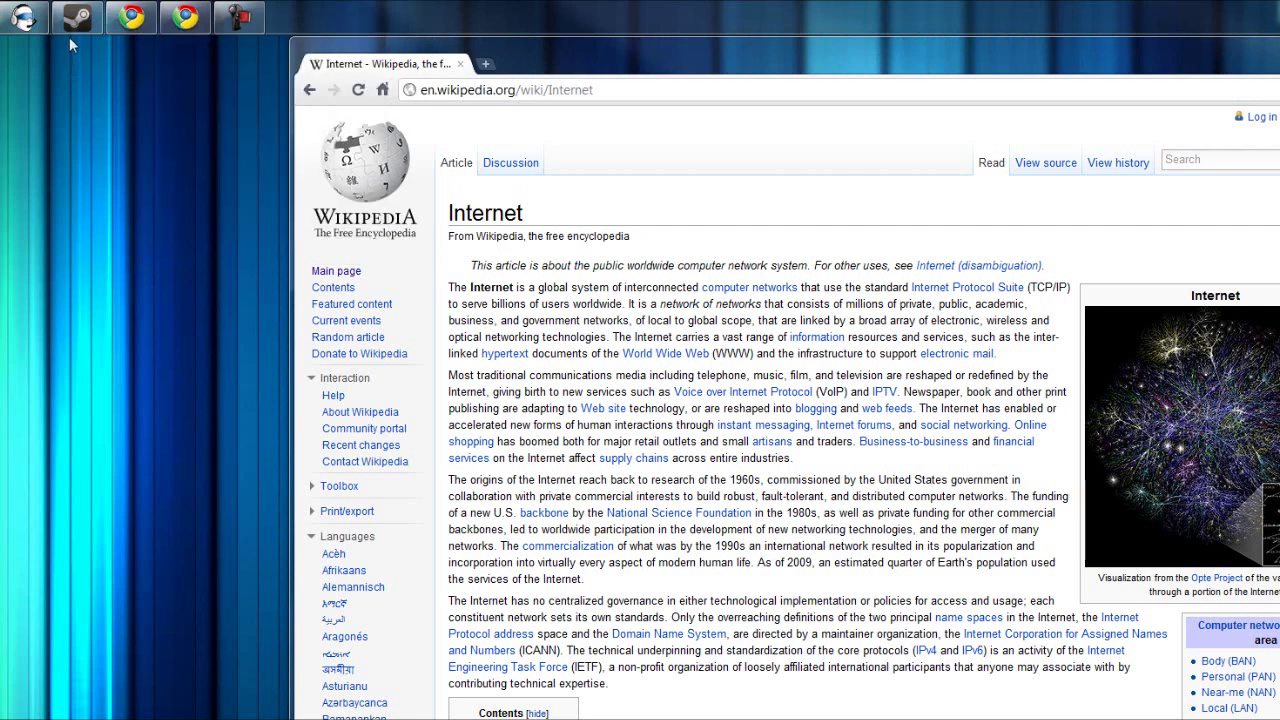
right_click(77, 16)
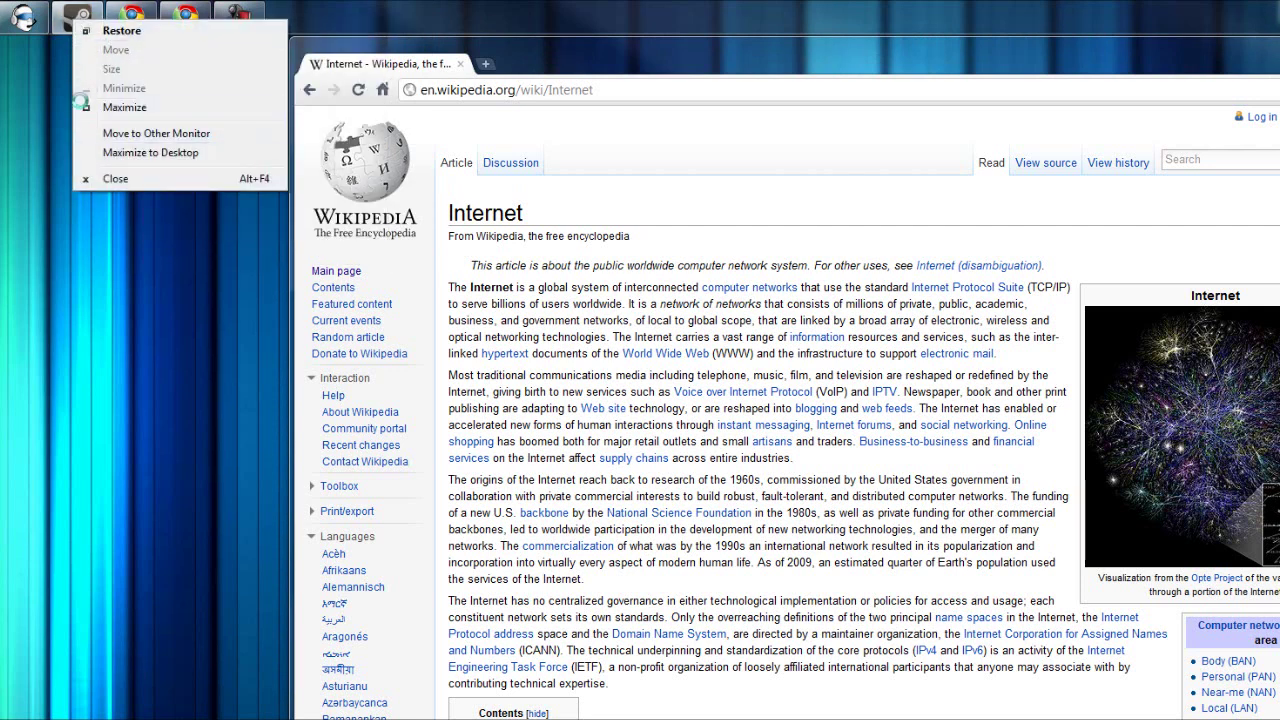
left_click(20, 119)
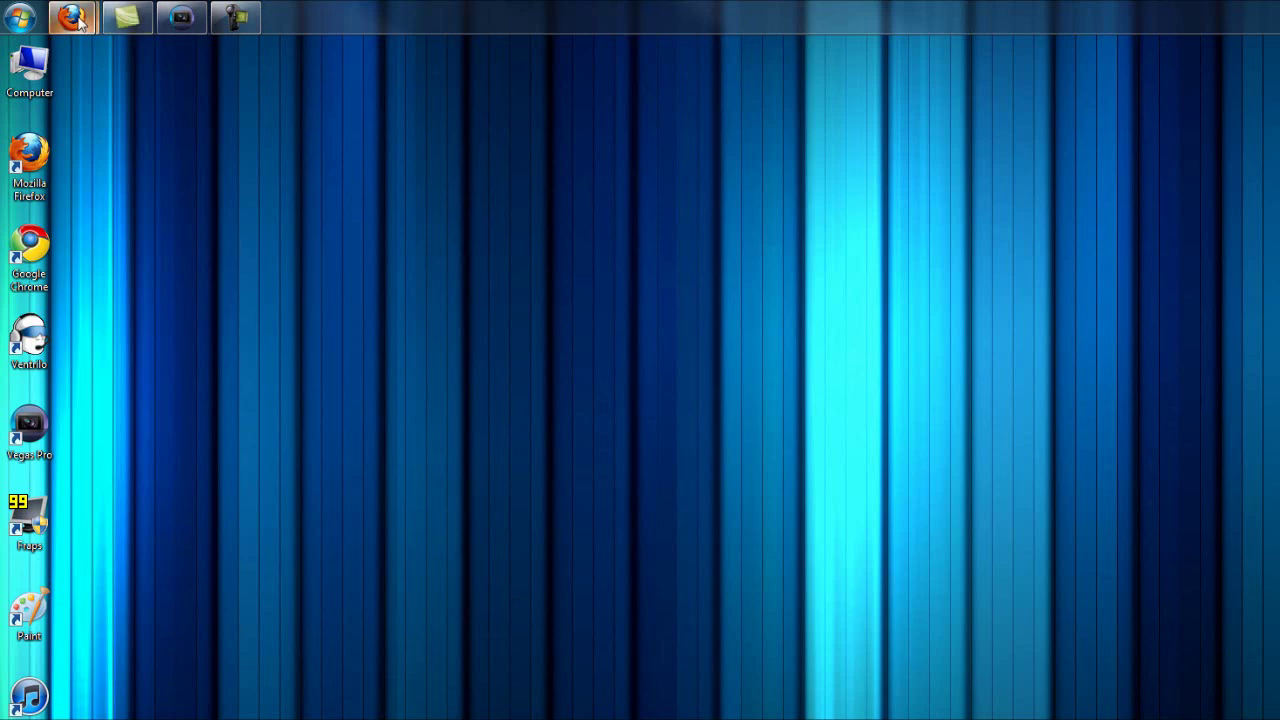
Set the main taskbar's buttons to "Combine when taskbar is full", enable small icons, and apply the change
mouse_move(78, 20)
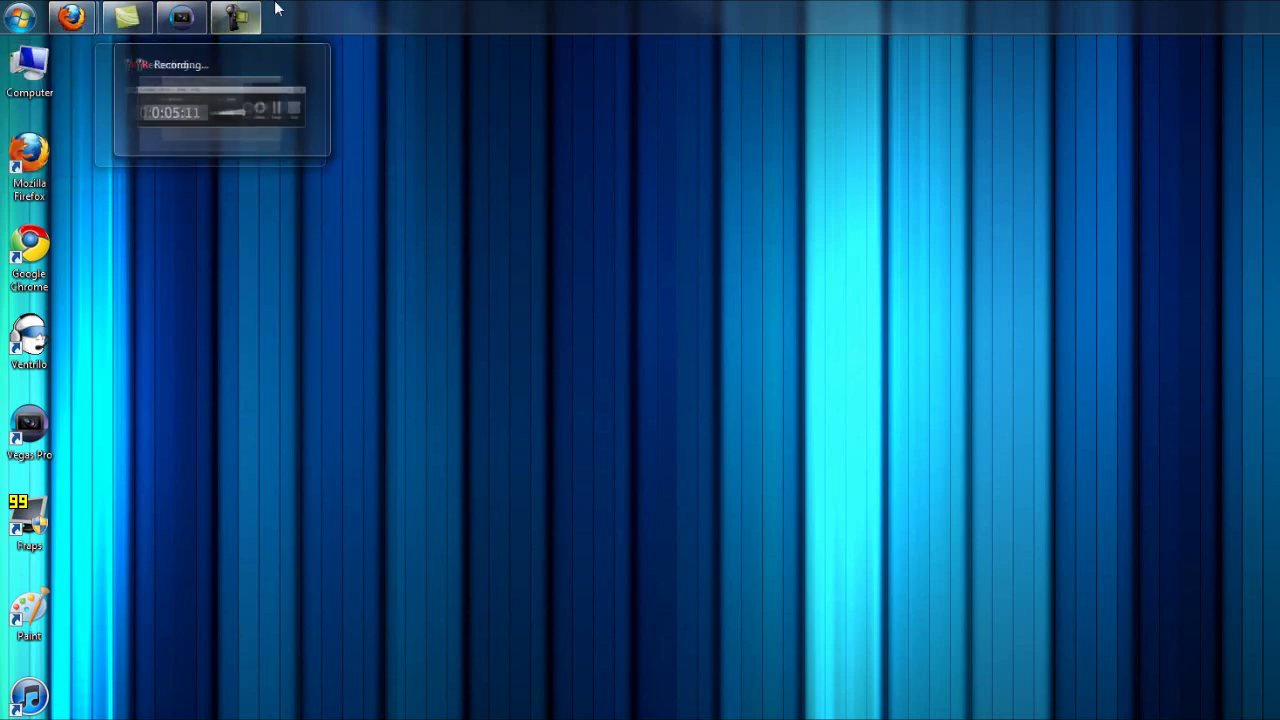
right_click(332, 12)
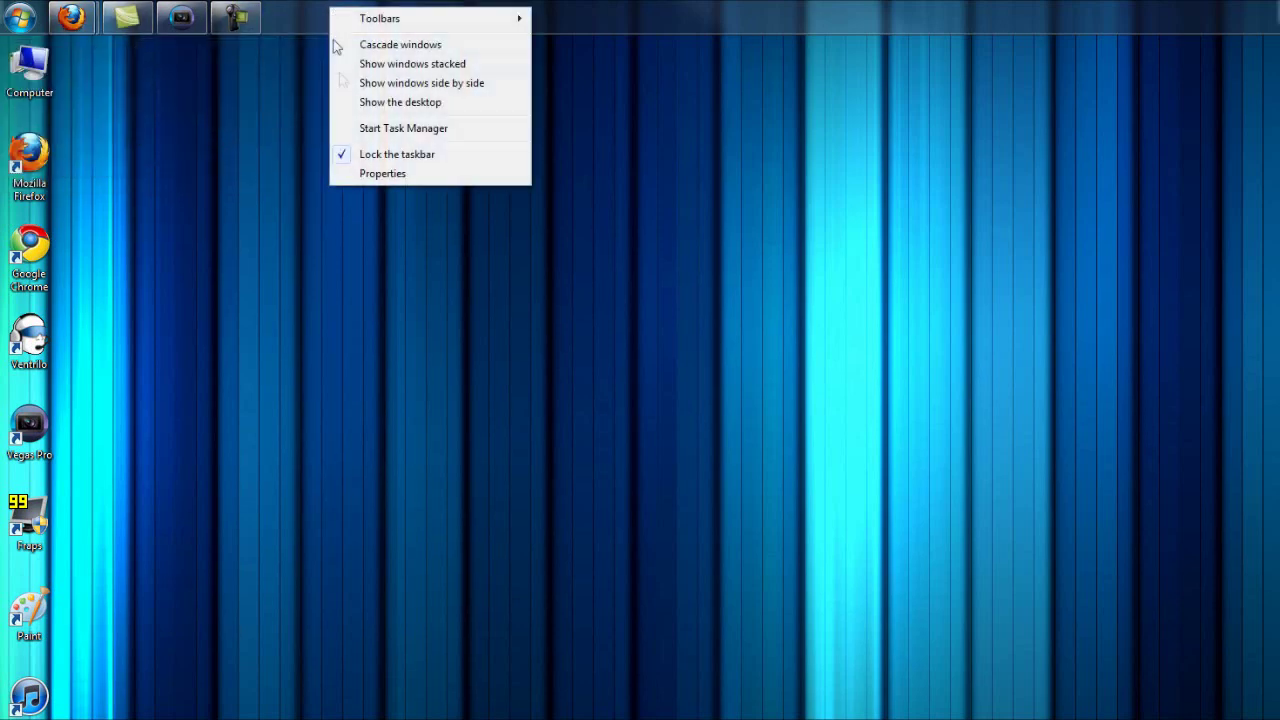
left_click(353, 170)
left_click(232, 207)
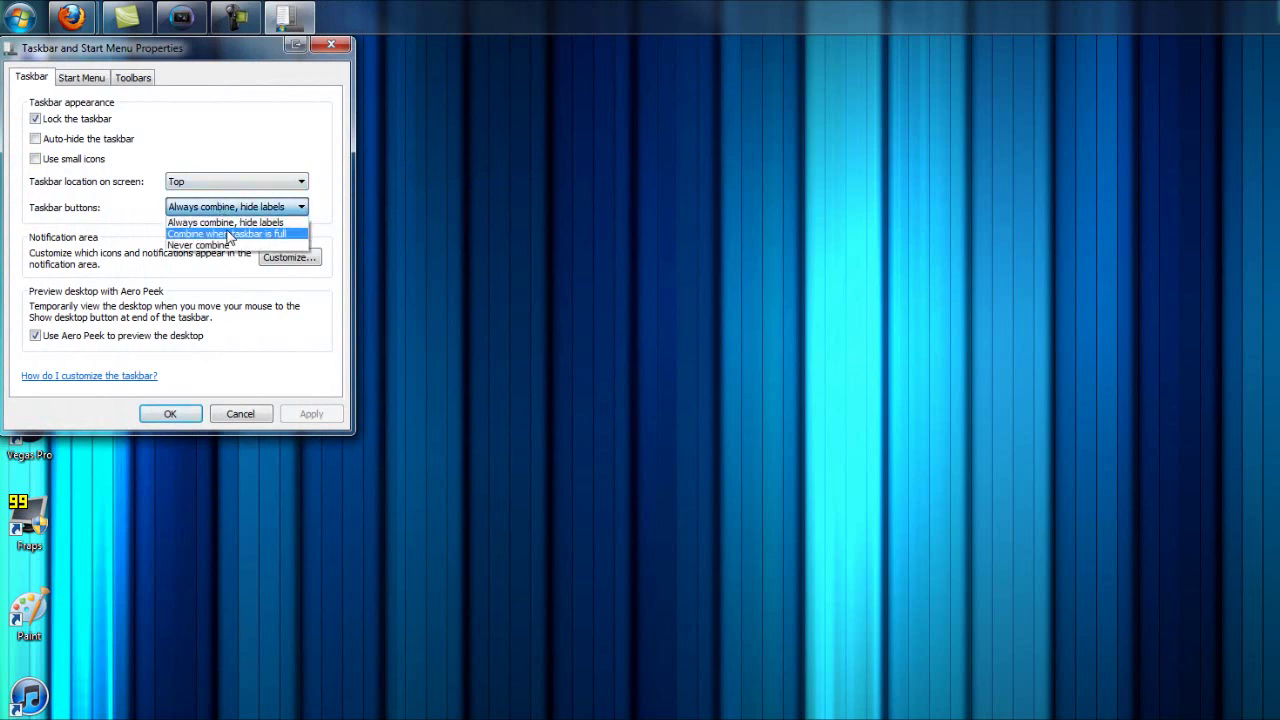
left_click(230, 229)
left_click(58, 160)
left_click(311, 414)
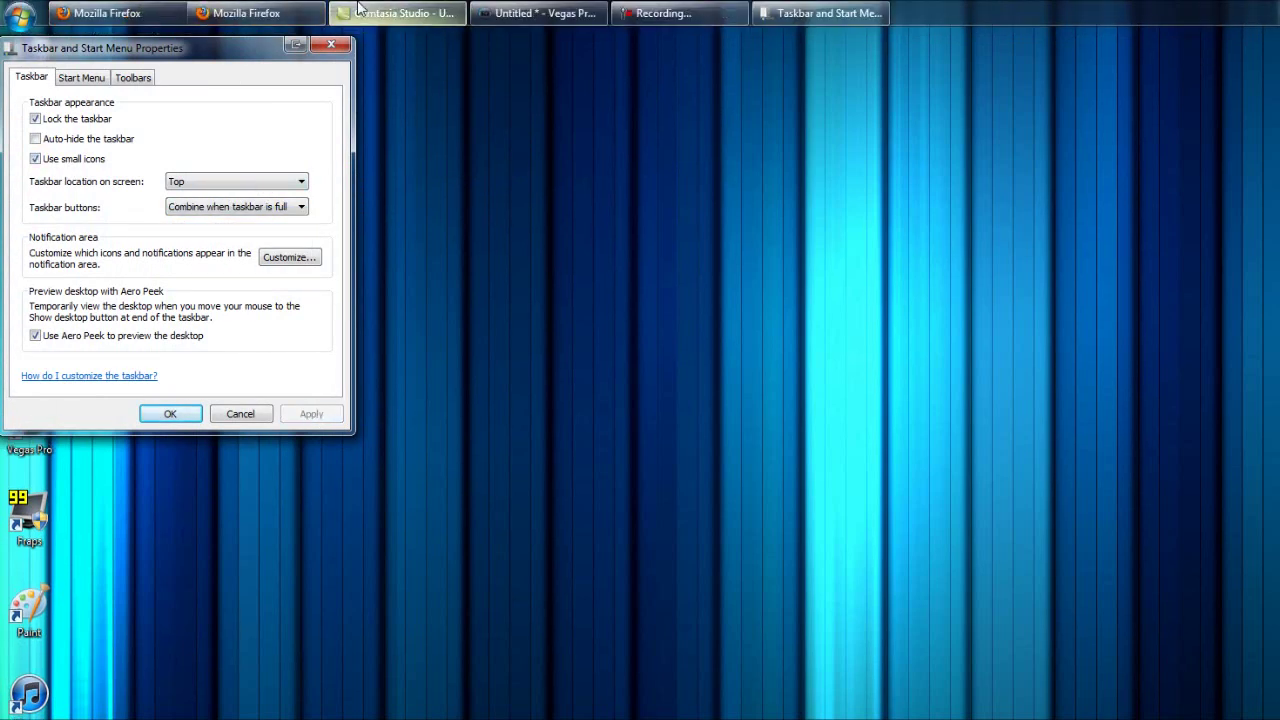
left_click(331, 45)
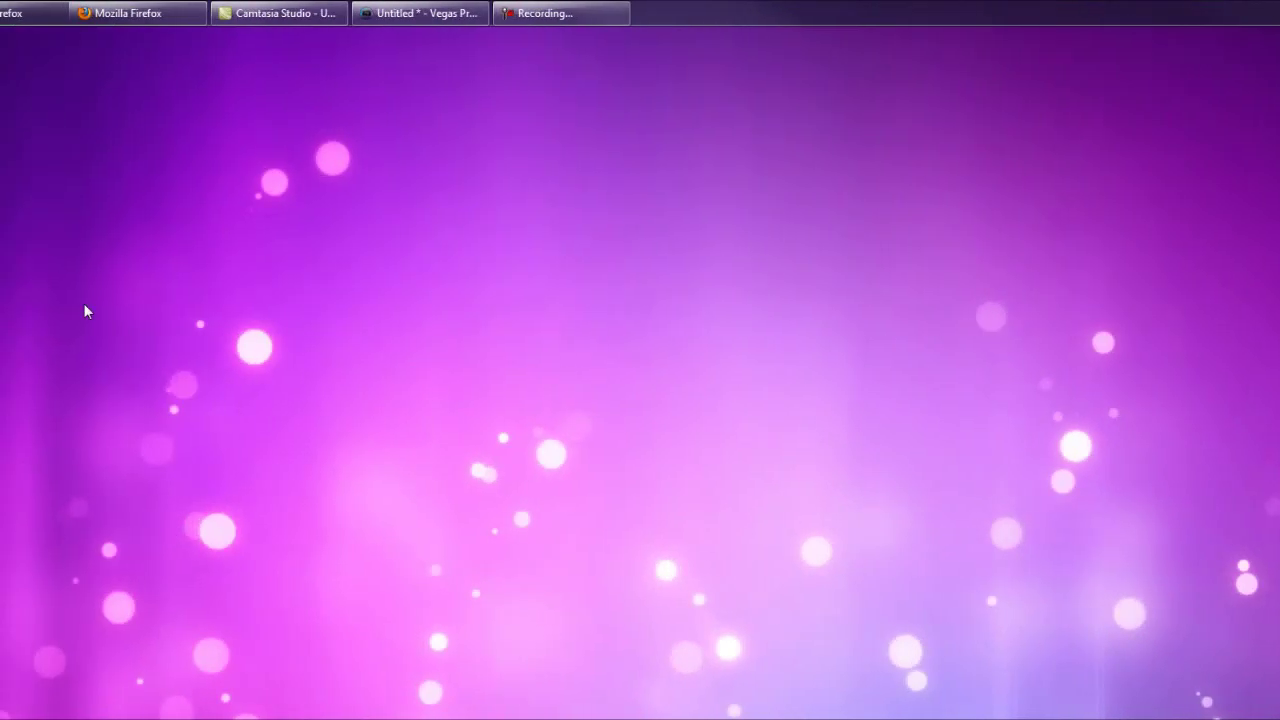
left_click(258, 15)
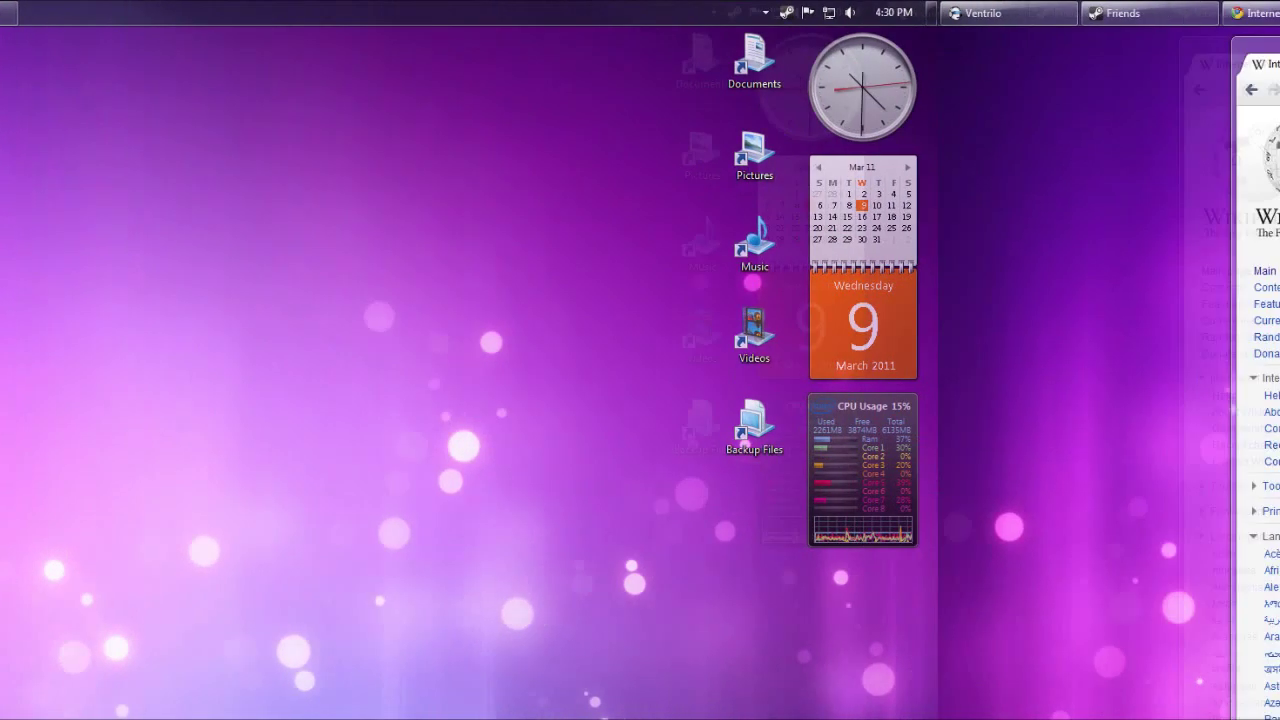
left_click(1200, 13)
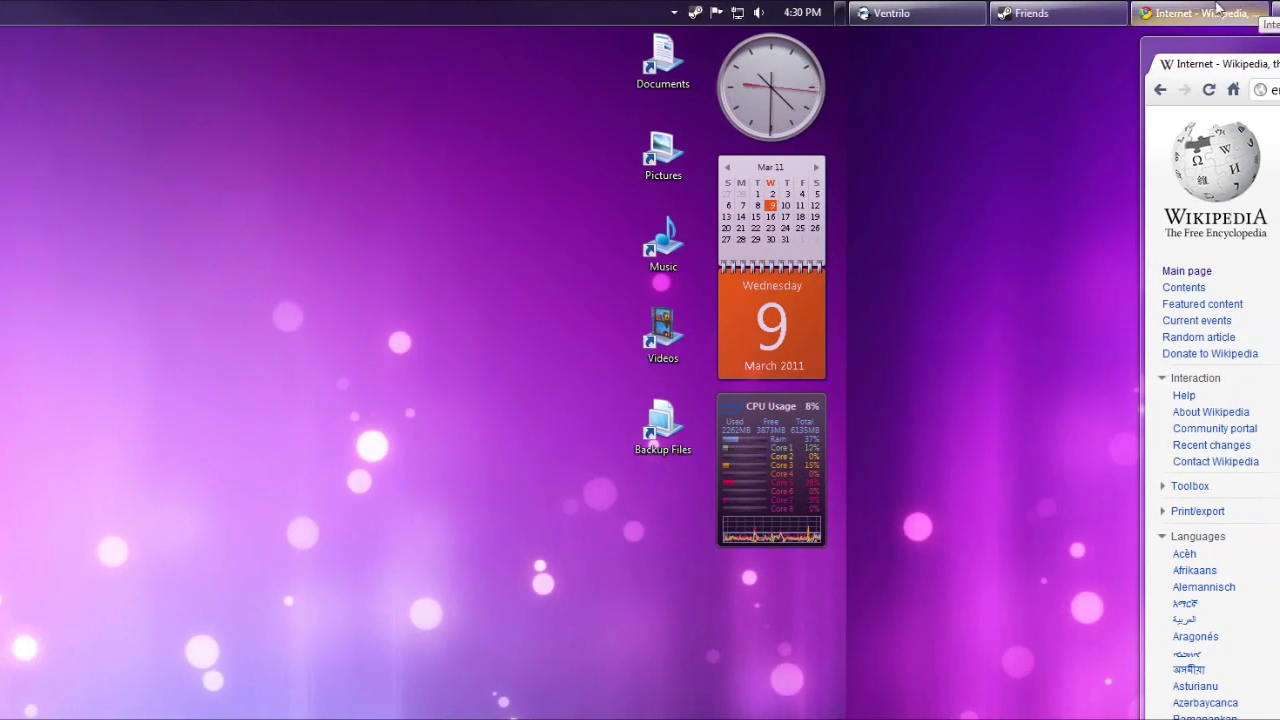
mouse_move(822, 160)
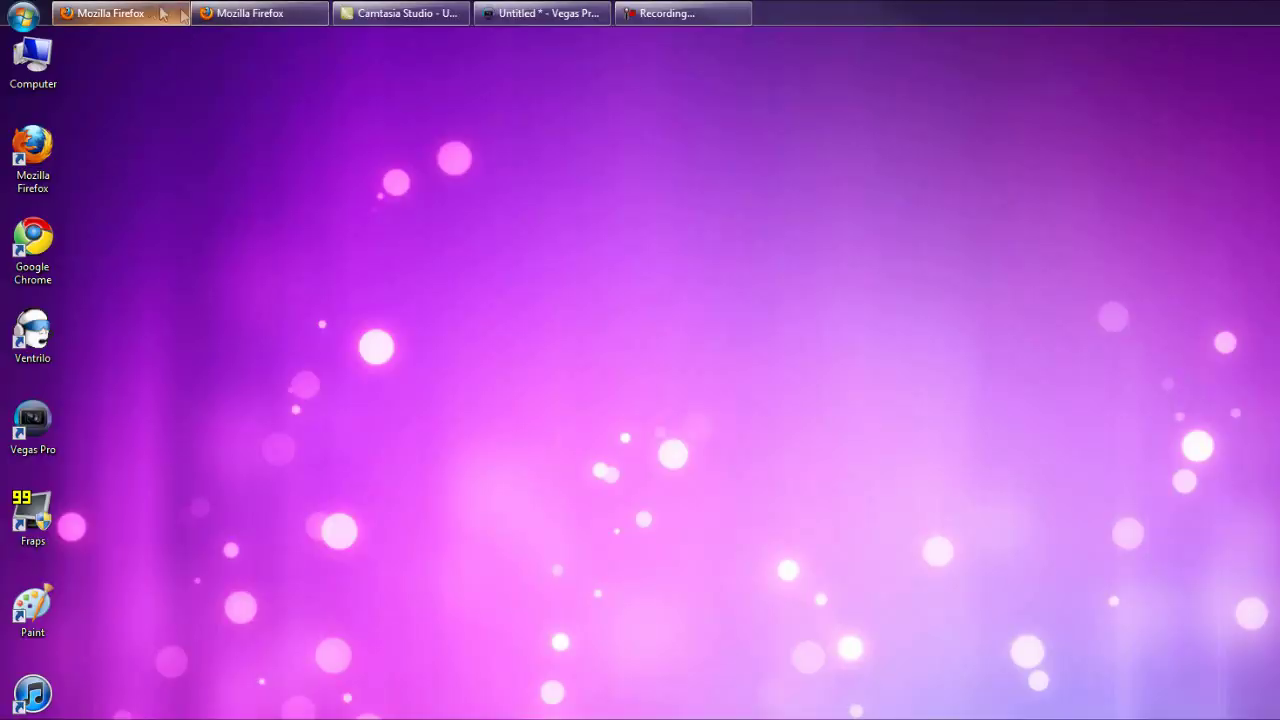
Restore and minimise the first Firefox window repeatedly from the main monitor's taskbar
left_click(163, 13)
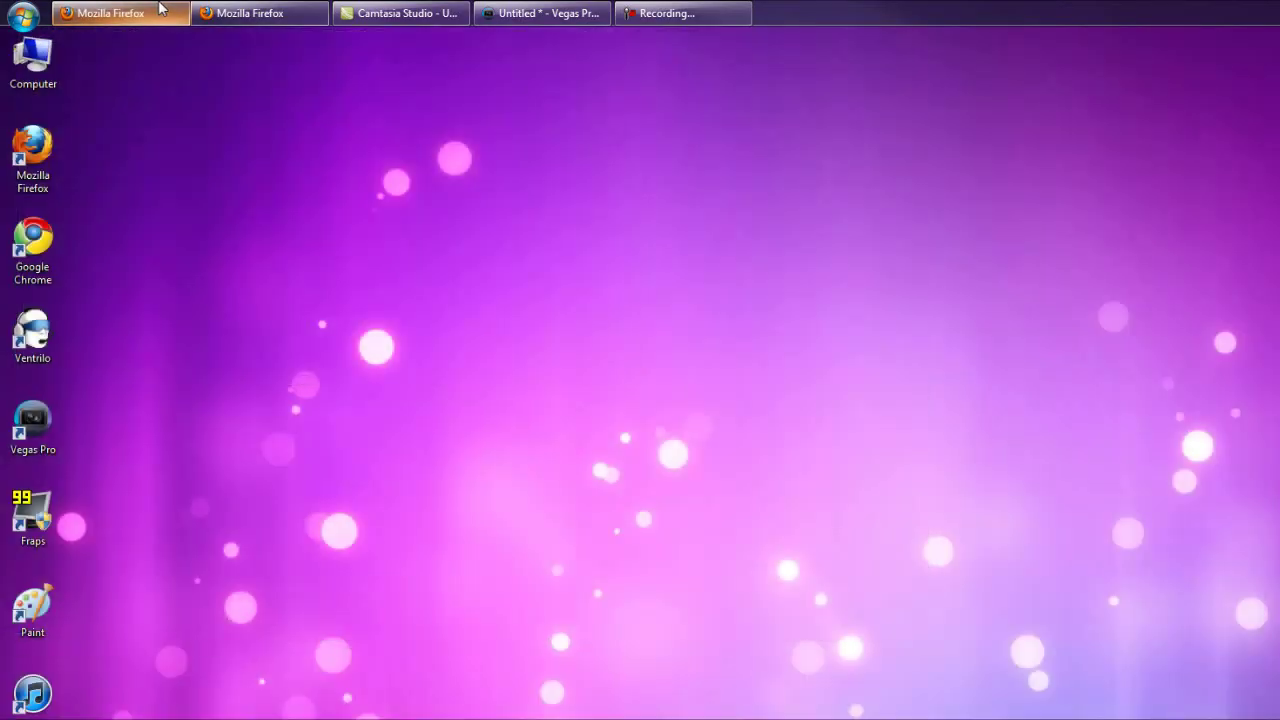
left_click(163, 9)
left_click(164, 9)
left_click(165, 9)
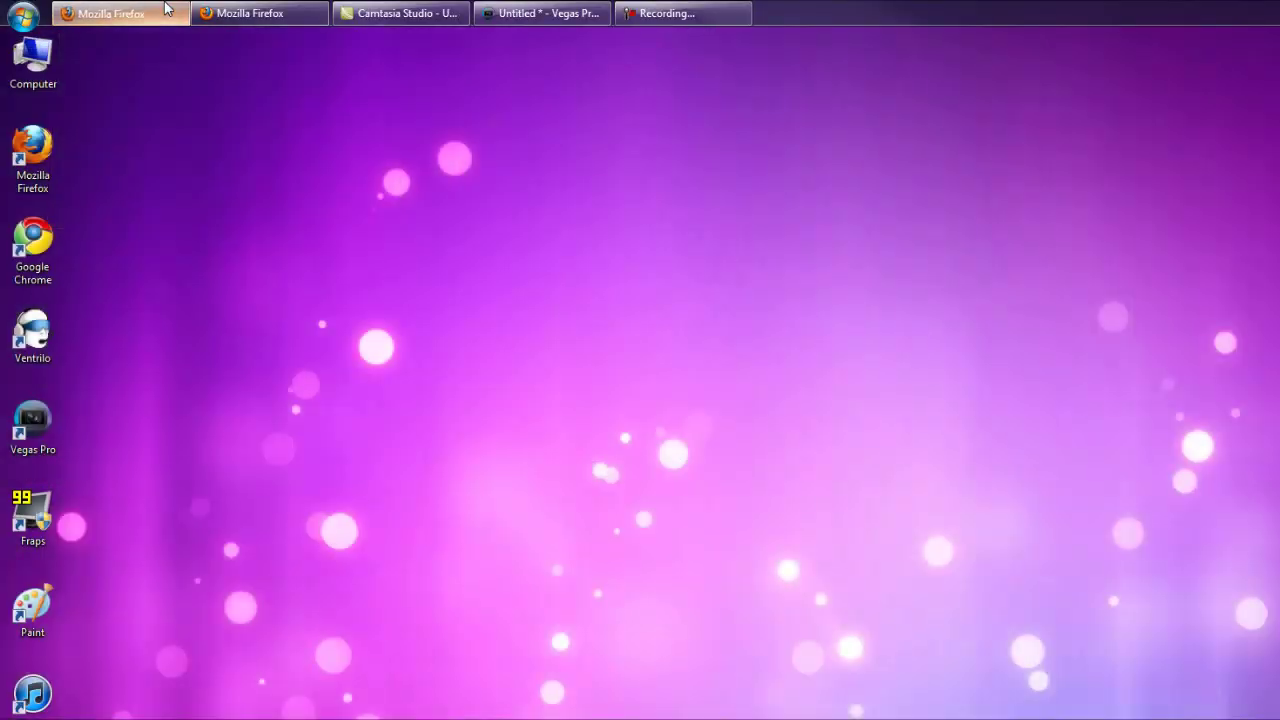
left_click(166, 9)
left_click(166, 9)
left_click(166, 9)
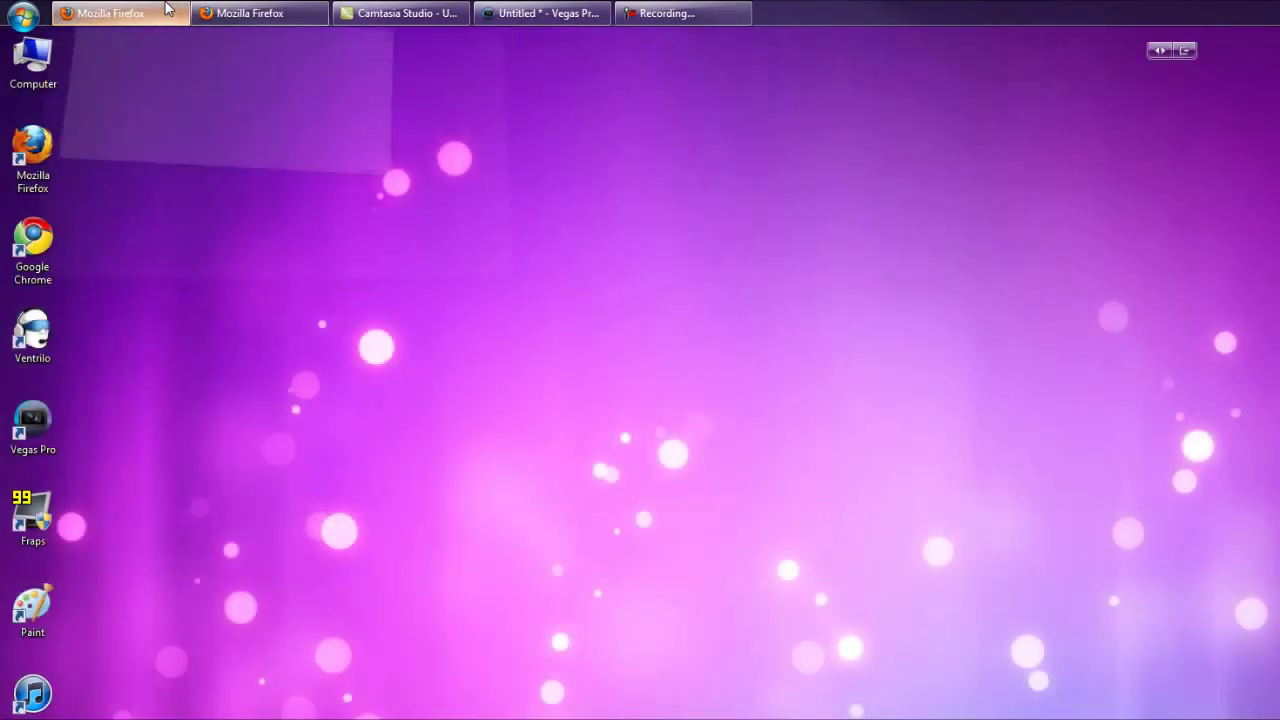